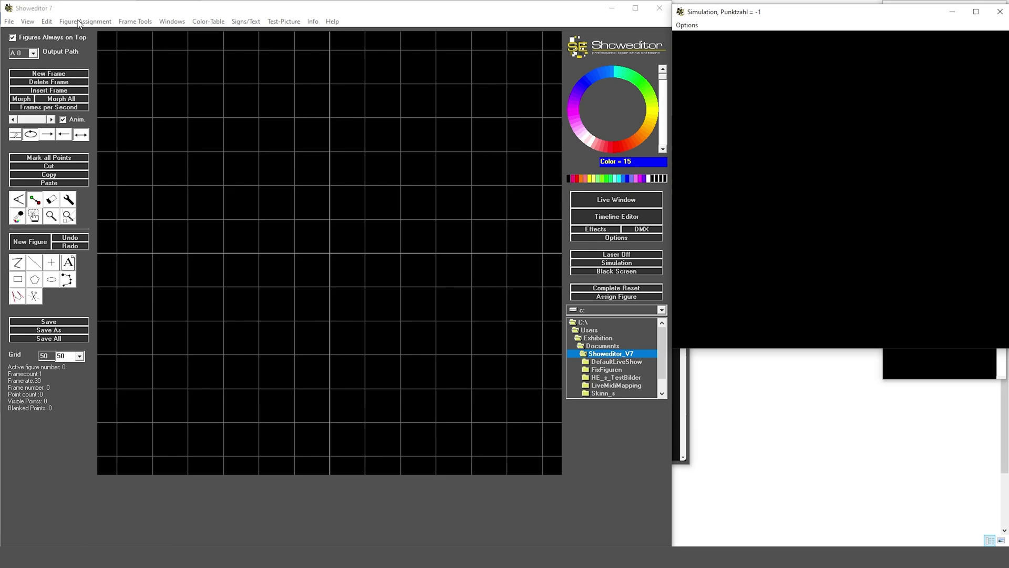
- Open the Wave-Generator from the Edit menu
click(49, 24)
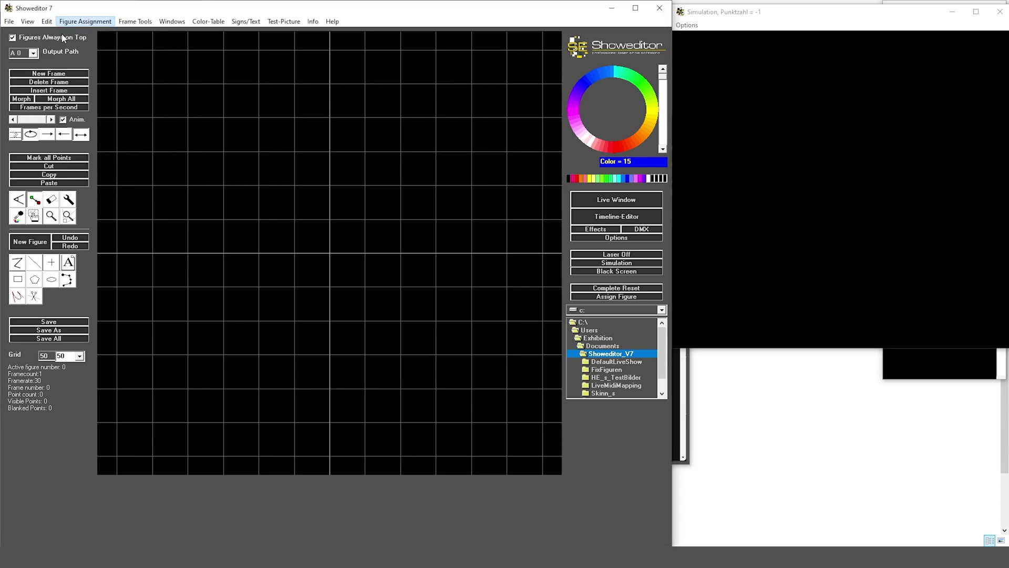
click(82, 95)
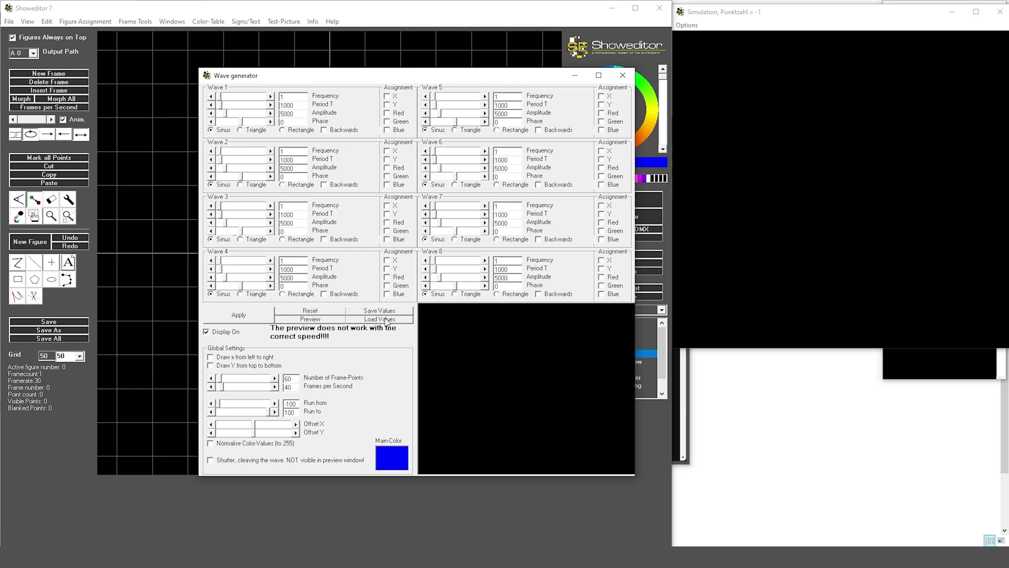
- Load schoene welle.wel from C:\Programme (x86)\Showeditor_V7\WellenSettings\WellenVonGernot
click(385, 319)
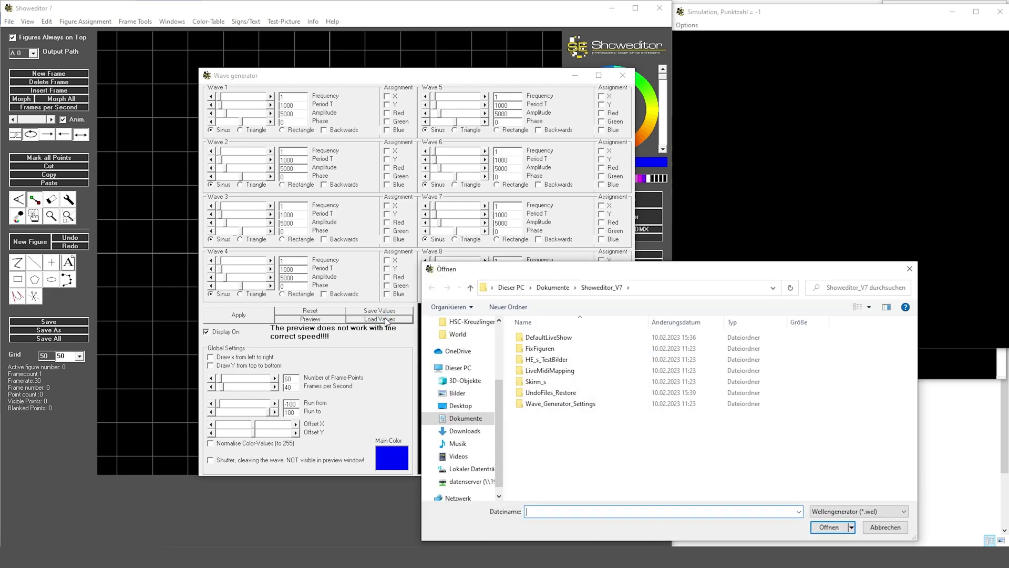
click(476, 469)
scroll(560, 487, down, 1)
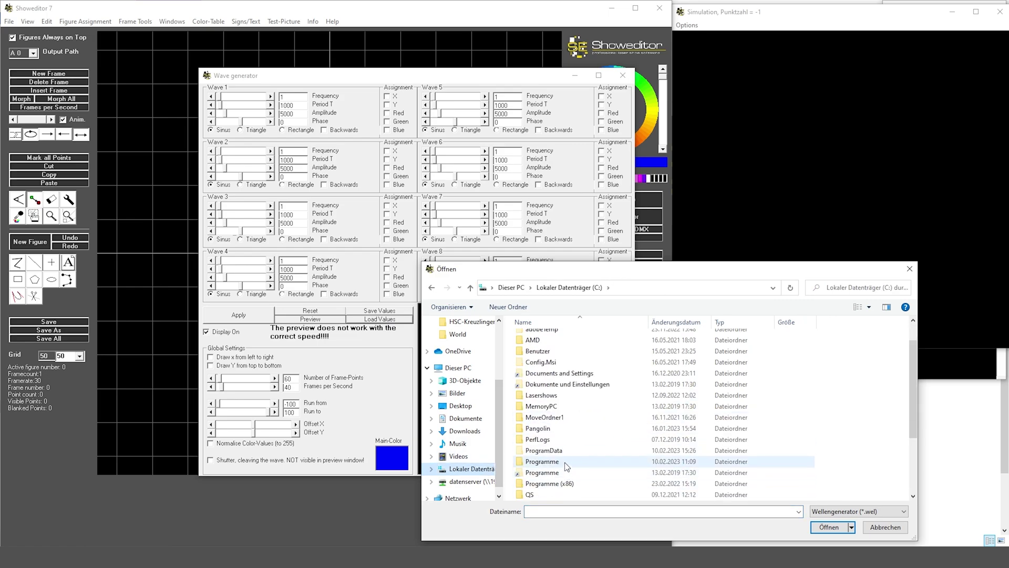
double_click(563, 483)
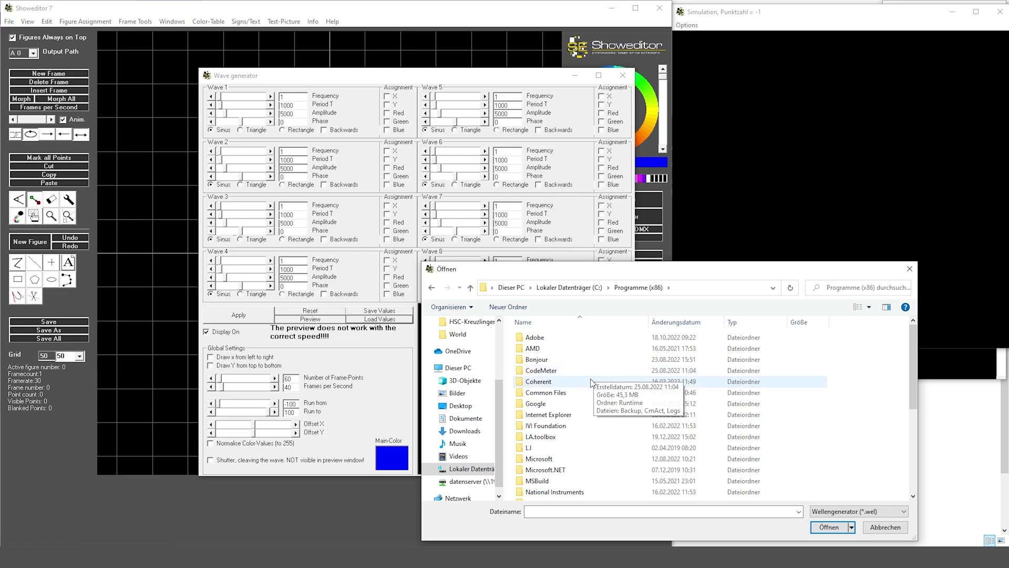
scroll(607, 454, down, 1)
scroll(608, 454, down, 2)
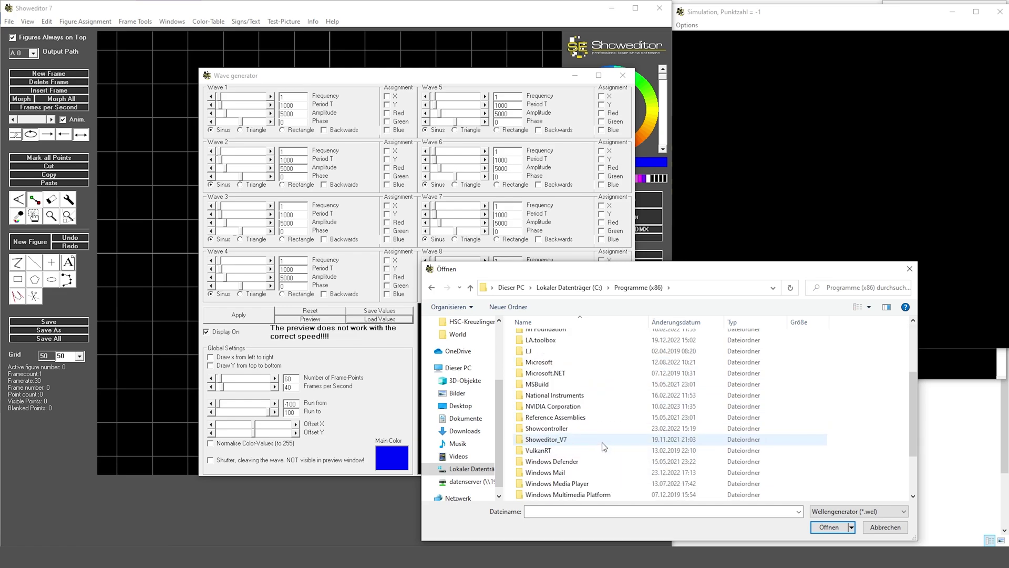
click(557, 444)
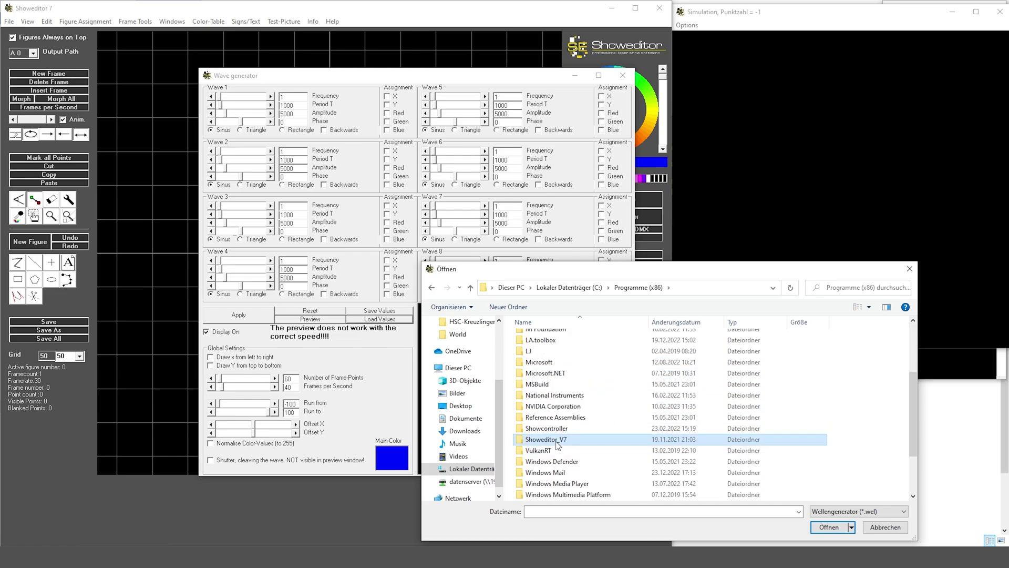
click(519, 443)
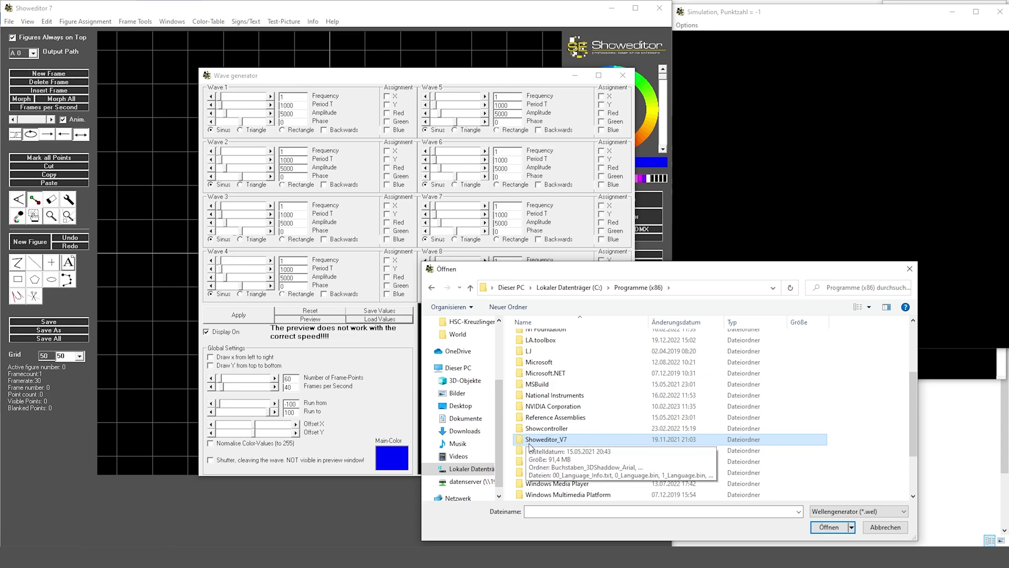
double_click(524, 439)
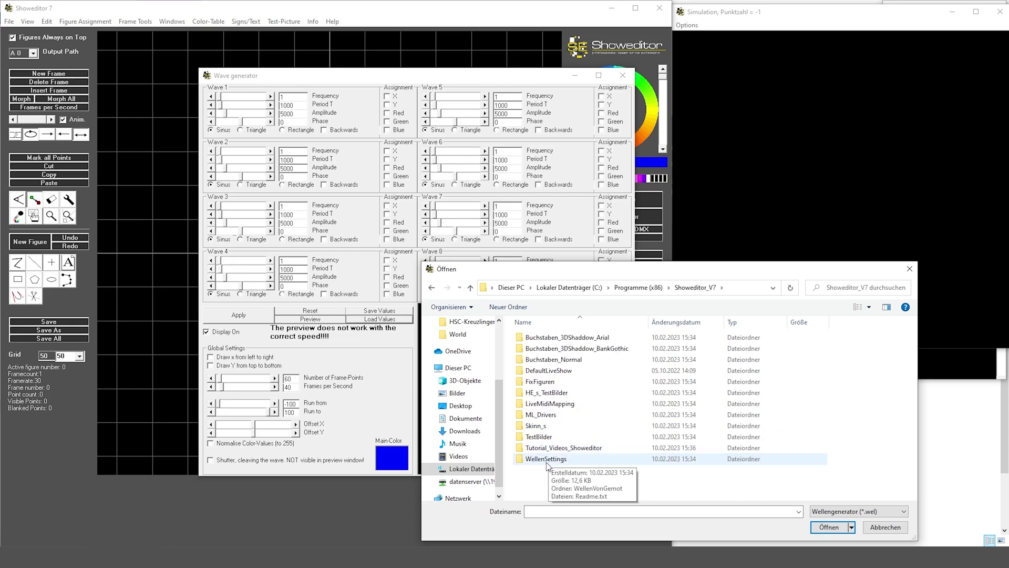
click(547, 465)
click(521, 461)
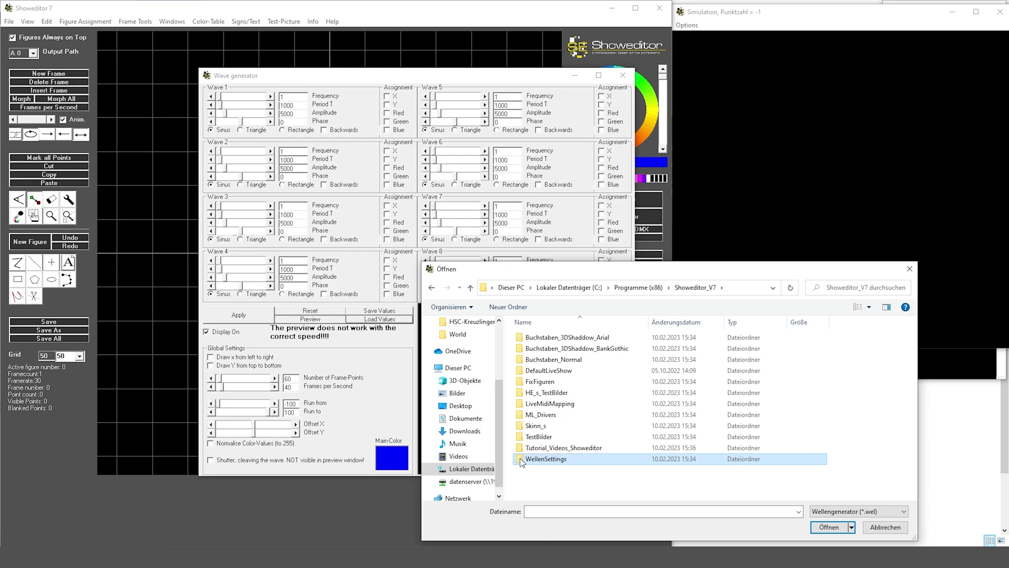
double_click(520, 461)
double_click(538, 339)
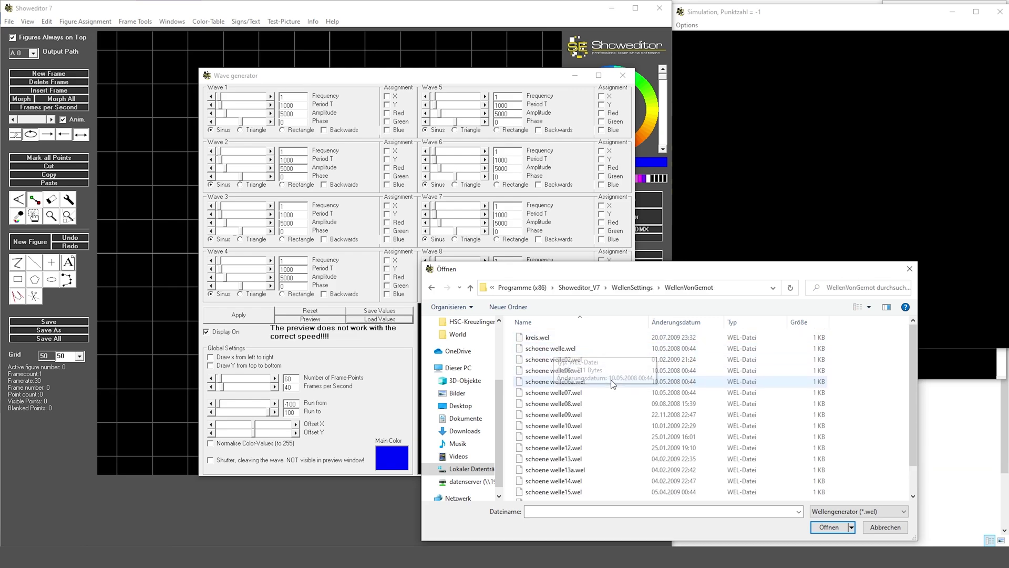
scroll(573, 398, down, 1)
scroll(574, 398, up, 1)
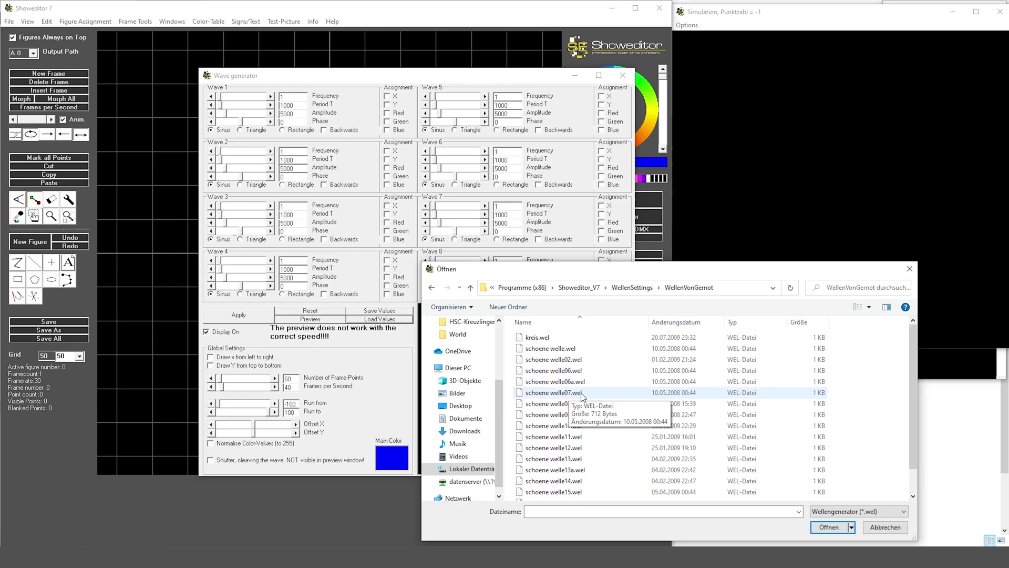
double_click(558, 349)
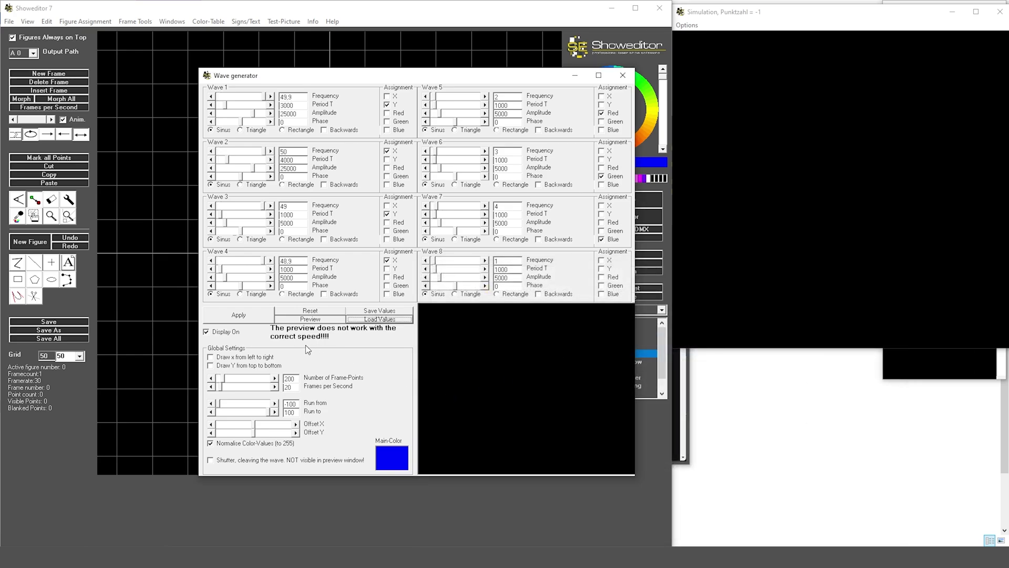
- Apply schoene welle.wel, then load schoene welle06.wel and apply it too
click(250, 318)
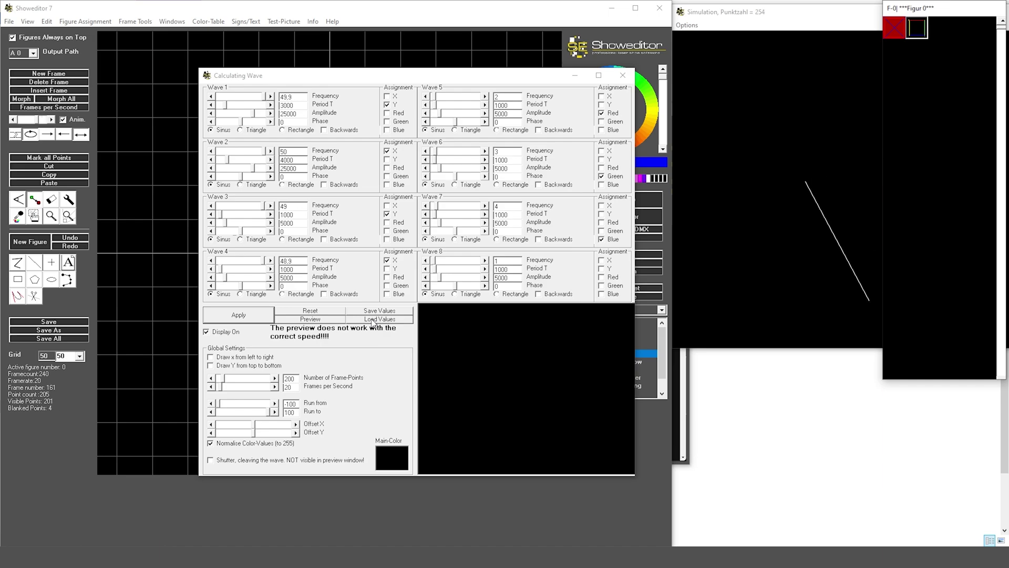
click(373, 319)
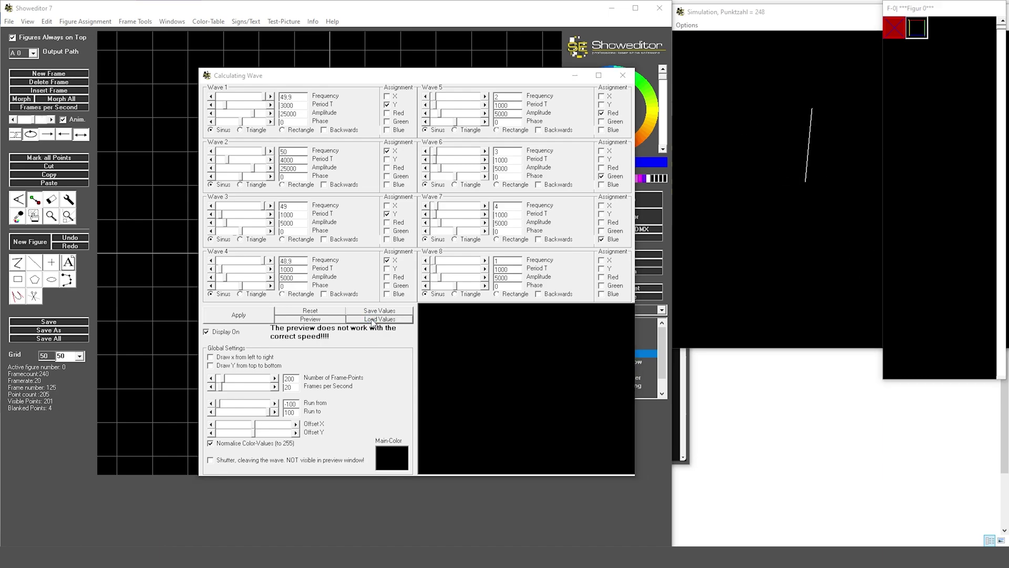
double_click(574, 370)
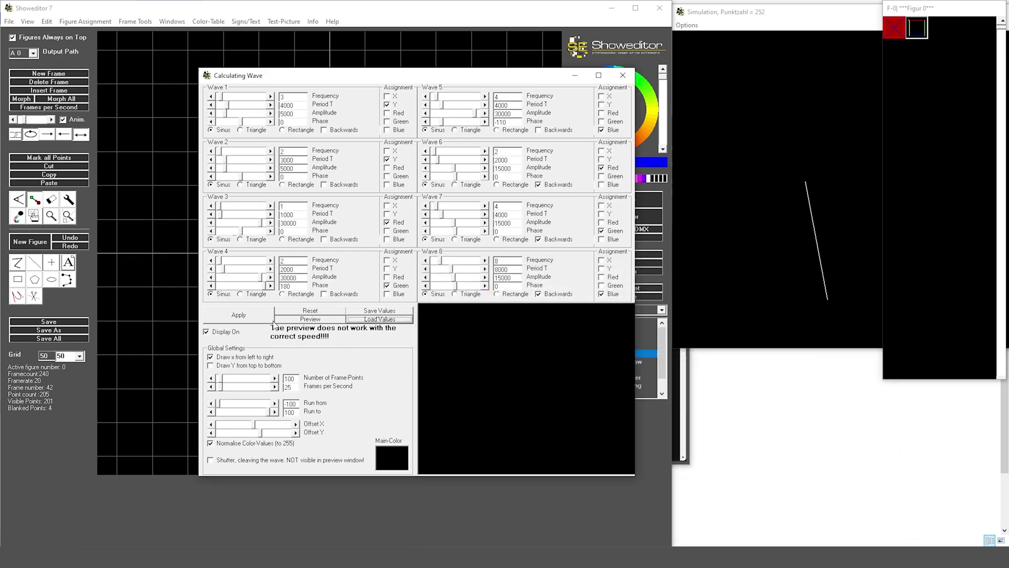
click(238, 315)
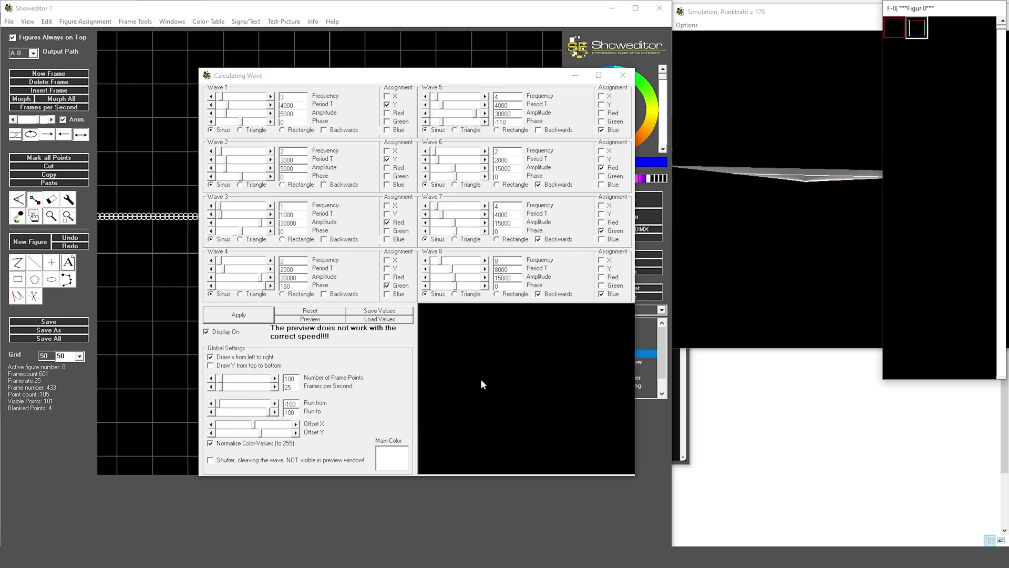
- Load schoene welle07.wel and preview its 300-frame red and green fan animation
click(373, 319)
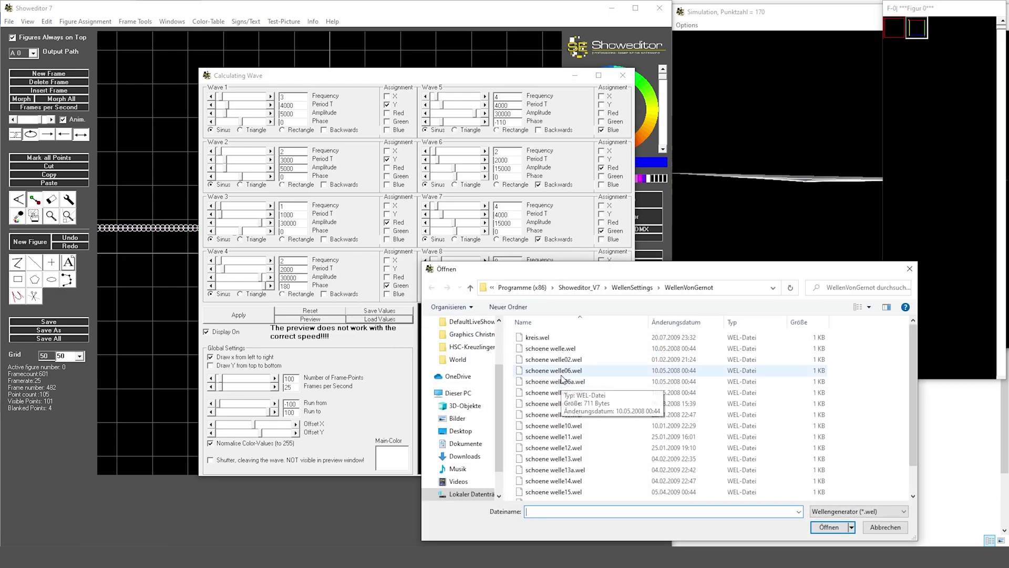
click(566, 396)
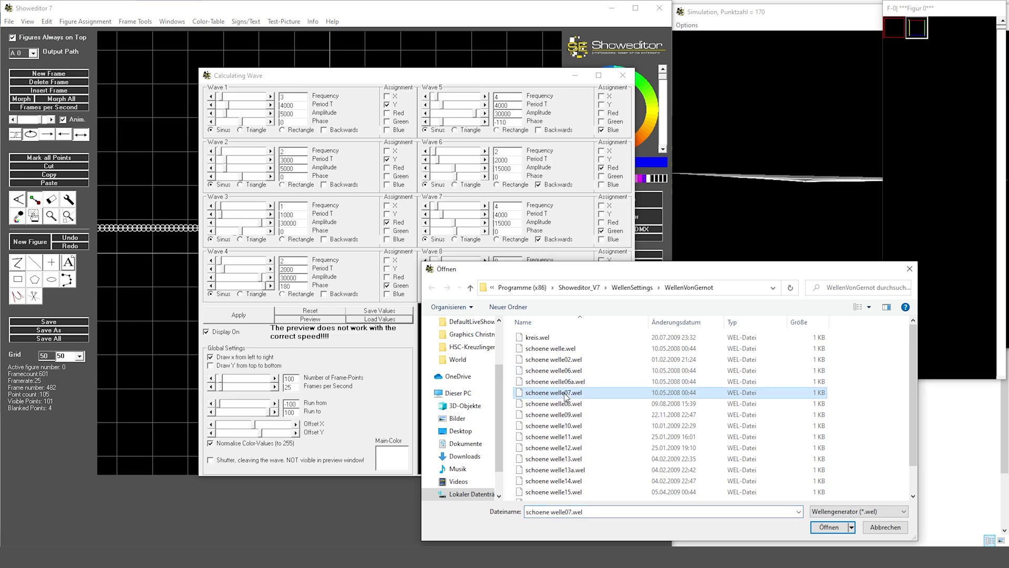
double_click(521, 393)
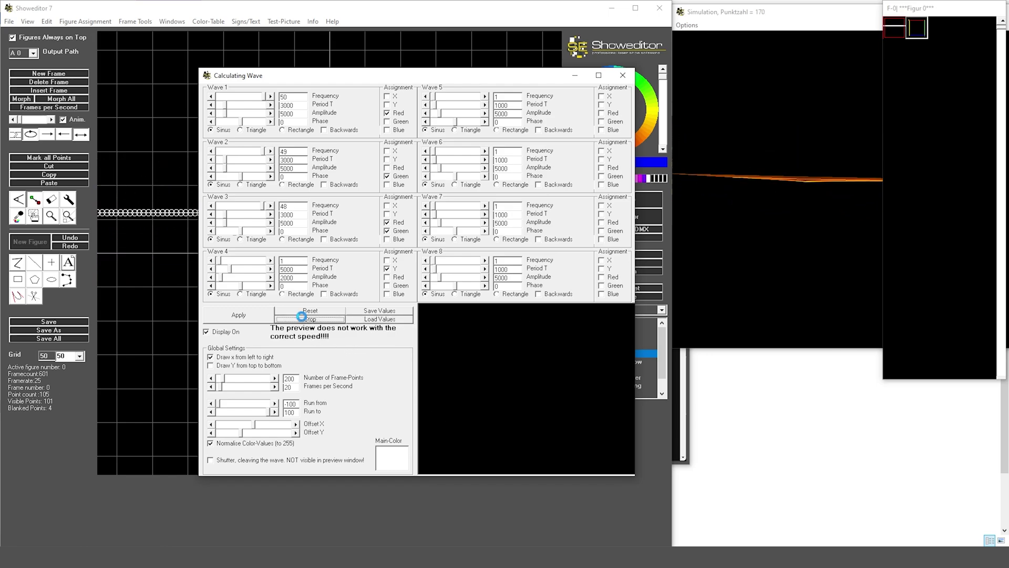
click(310, 319)
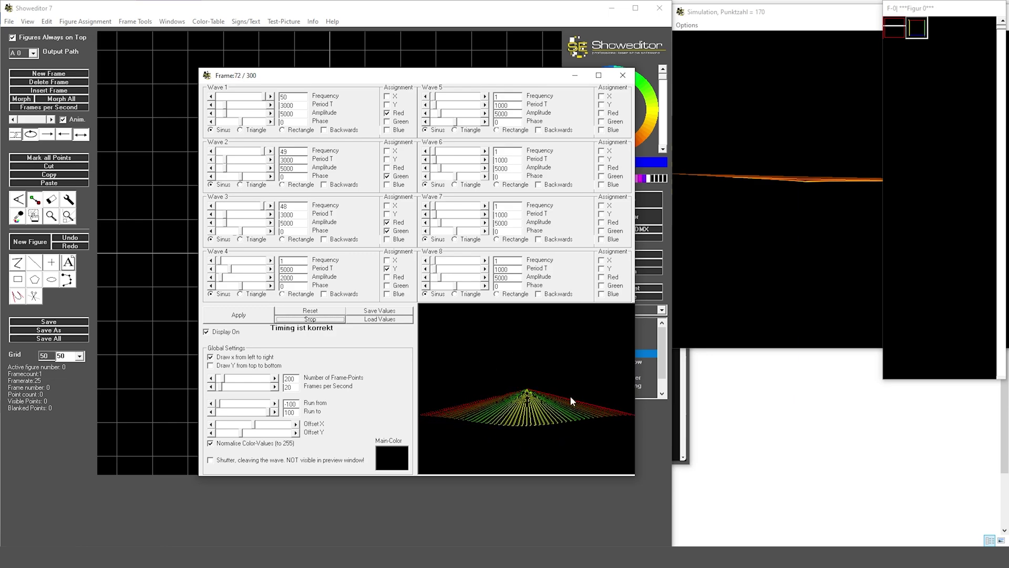
- Load another .wel preset, giving a 400-frame yellow and blue rotating preview
click(379, 319)
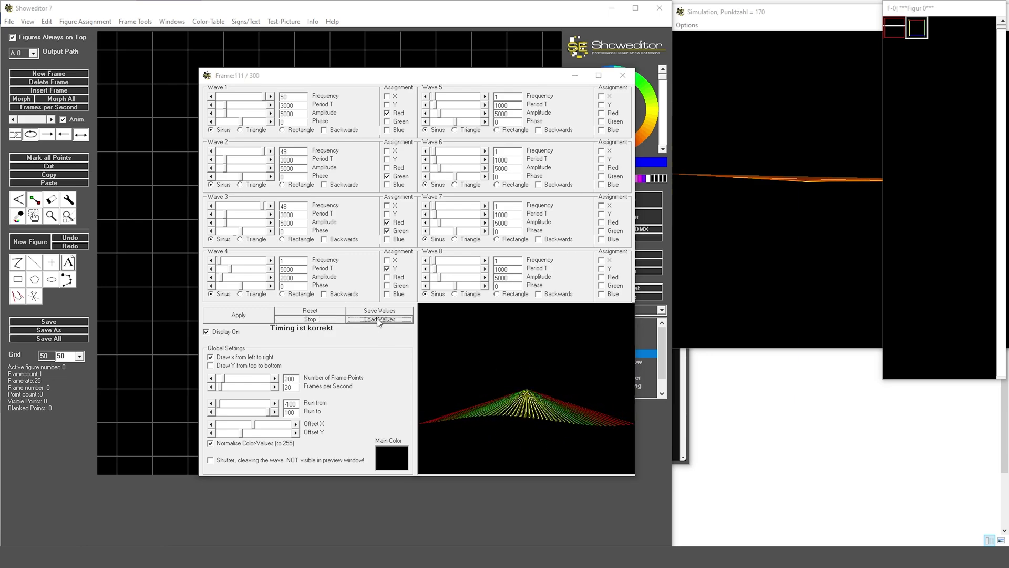
double_click(584, 469)
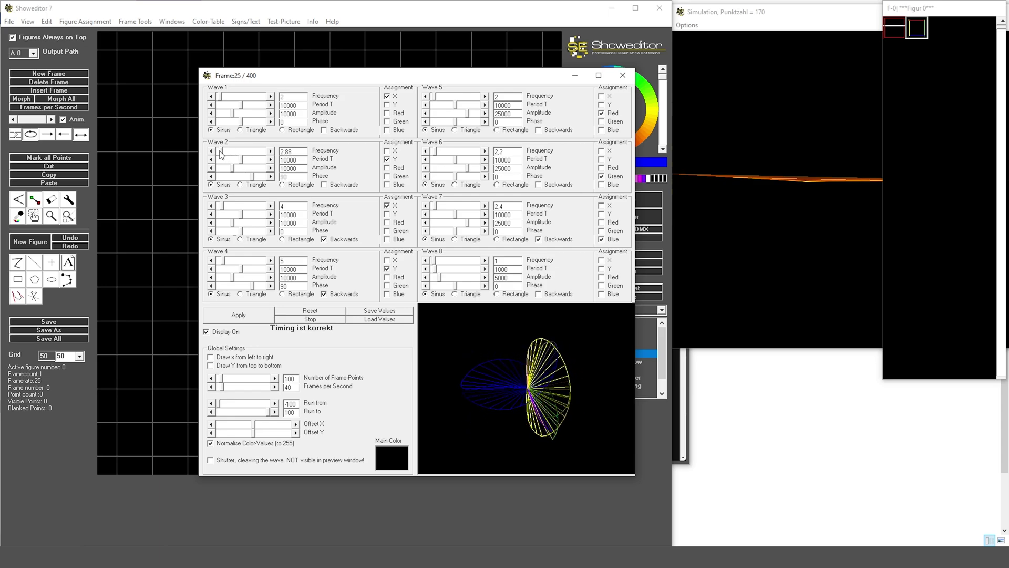
- Raise Wave 1 and Wave 4 frequencies to 16.1, lengthen Wave 4's period, drop its Y-axis
drag(237, 102, 235, 101)
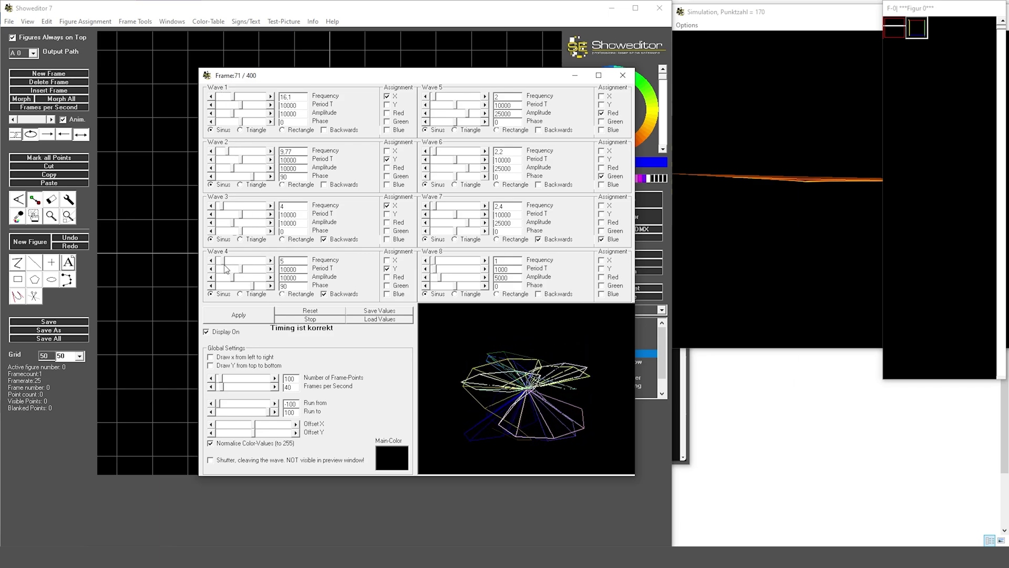
drag(233, 263, 234, 260)
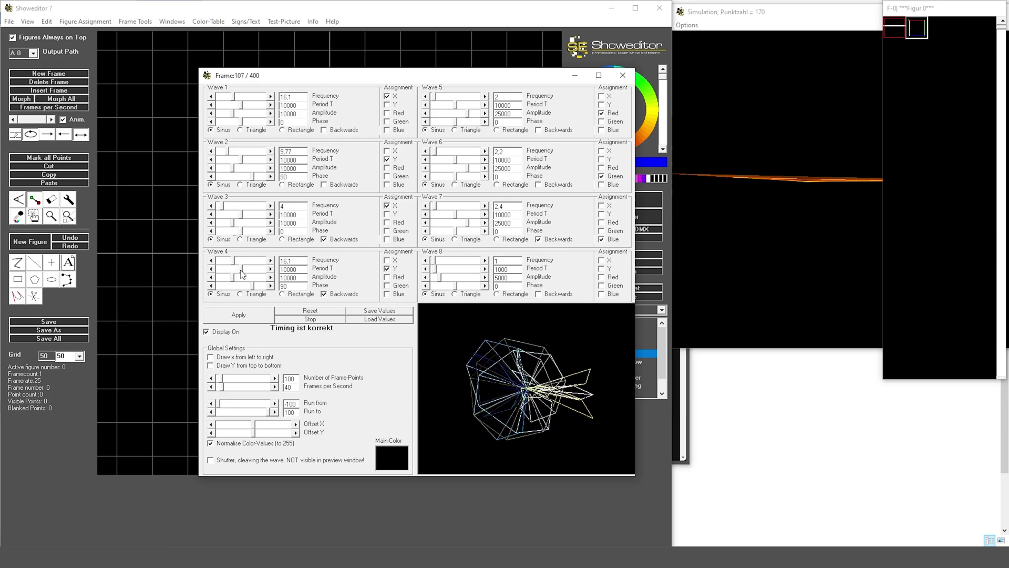
mouse_move(240, 269)
mouse_down()
mouse_move(250, 272)
mouse_move(234, 273)
mouse_up()
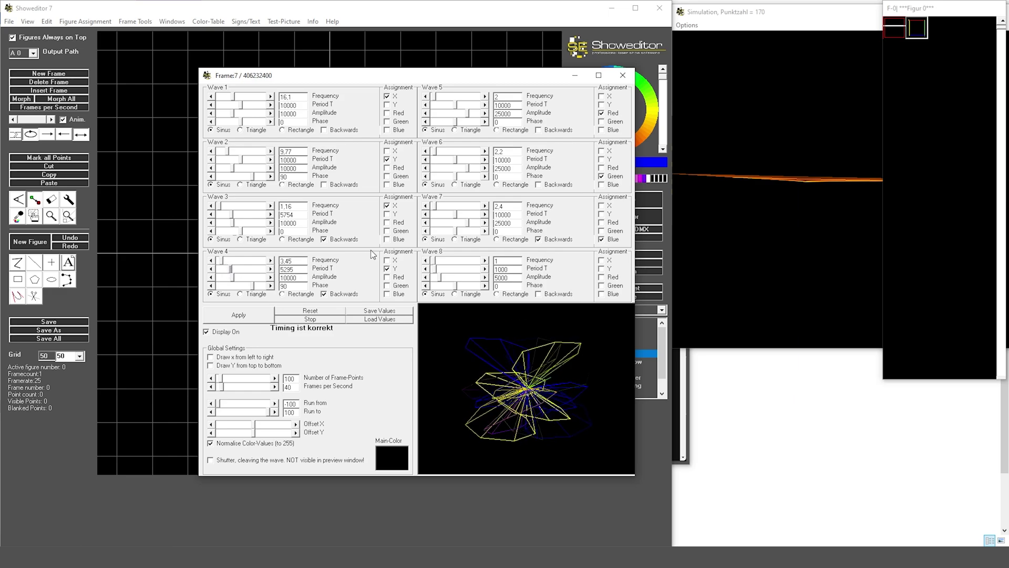
click(387, 269)
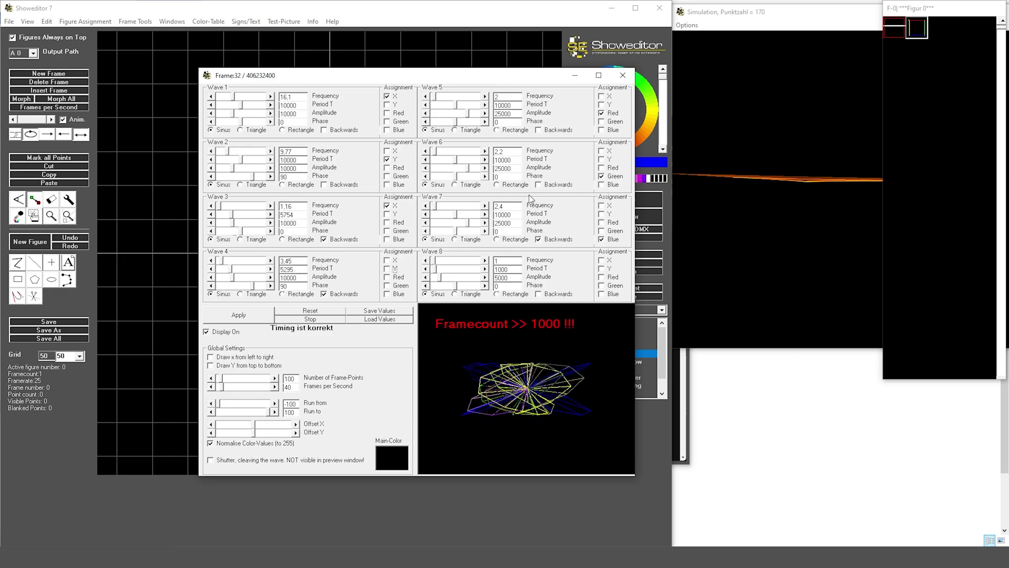
- Assign Wave 5 to red, Wave 6 to green, Wave 1 frequency 8.63, 92 frame points
click(605, 116)
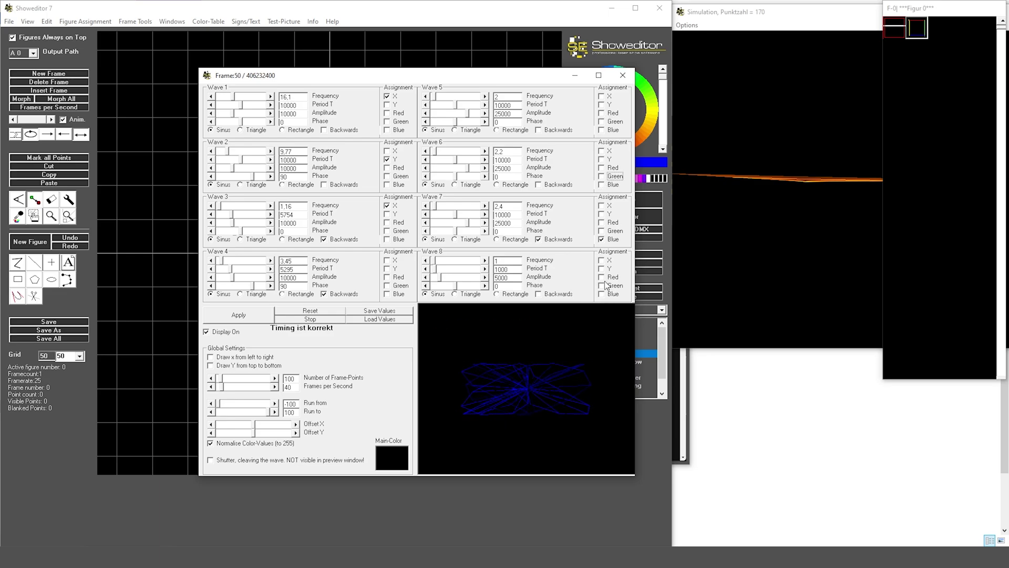
click(602, 176)
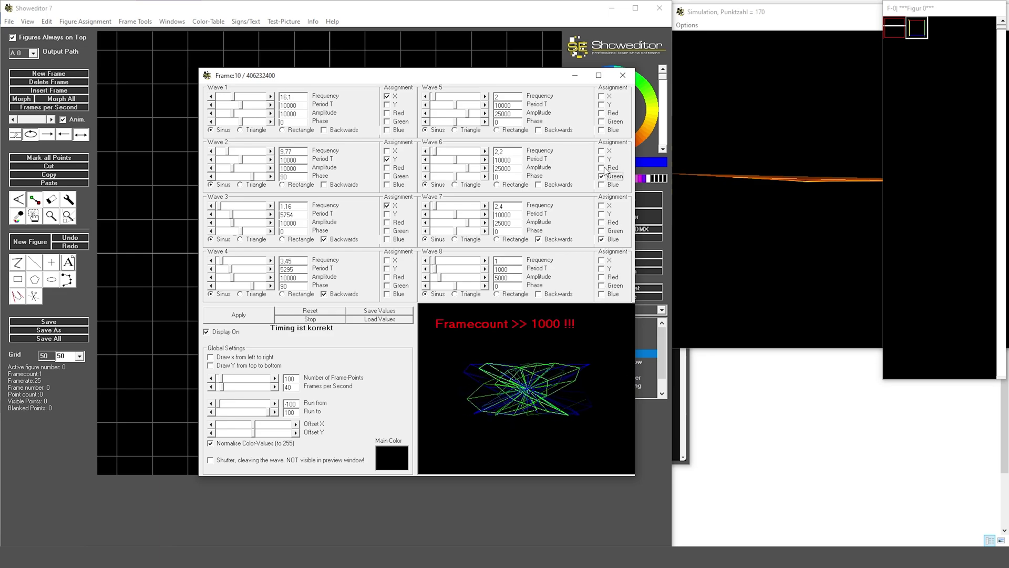
click(602, 113)
mouse_move(231, 95)
mouse_down()
mouse_move(222, 99)
mouse_move(241, 105)
mouse_up()
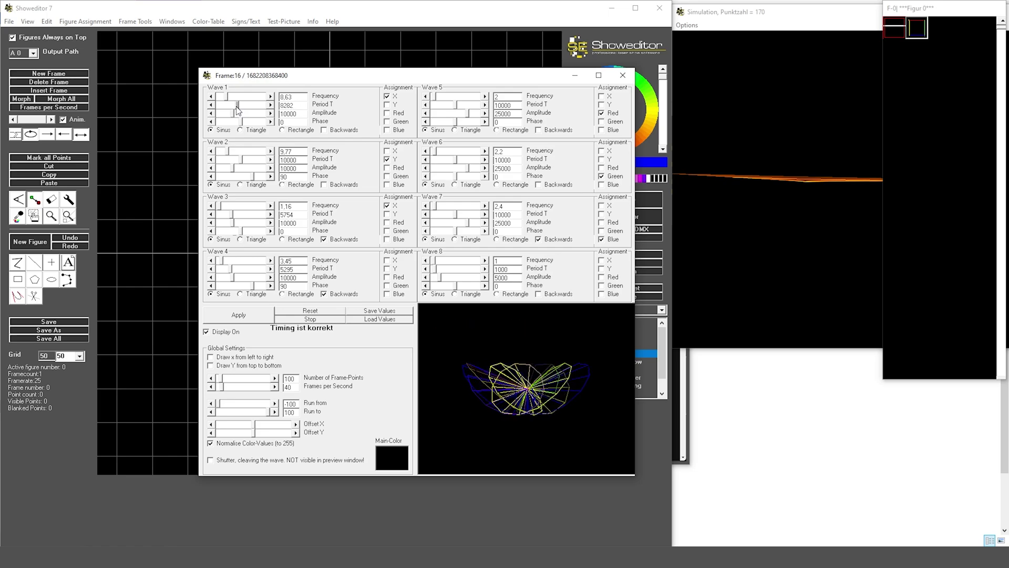
click(212, 379)
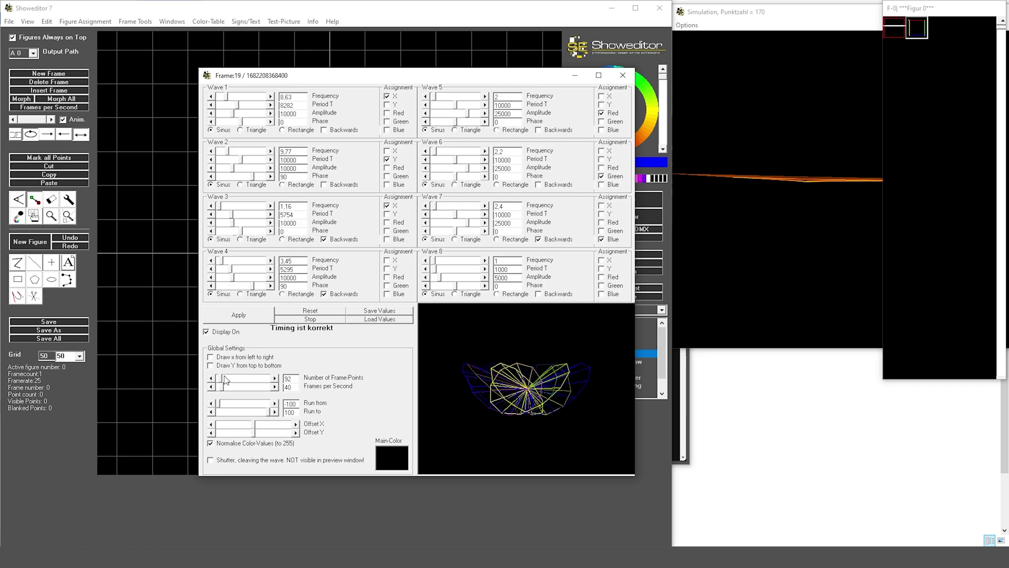